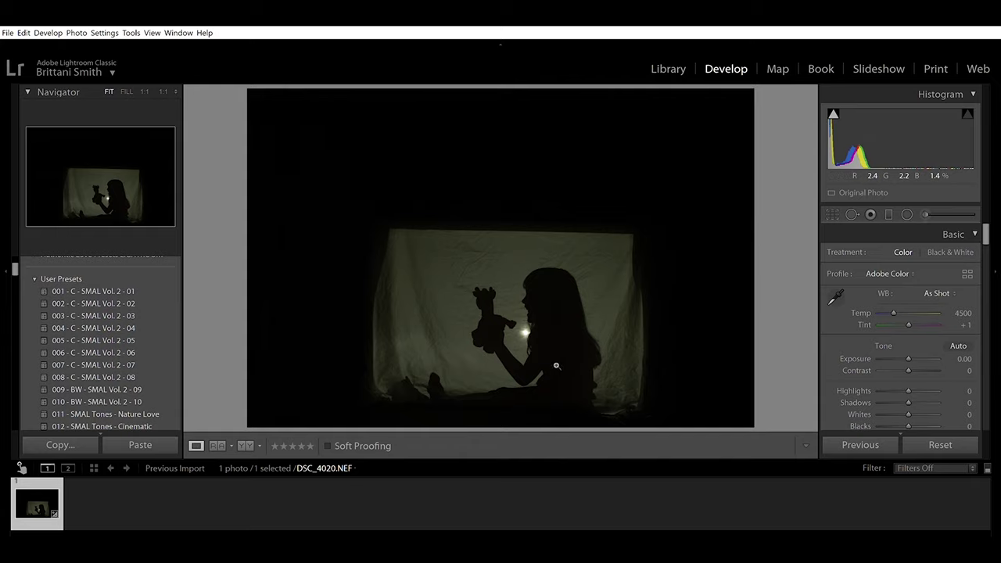
Step: Crop the photo slightly from its upper-left corner, keeping the original aspect ratio
click(832, 214)
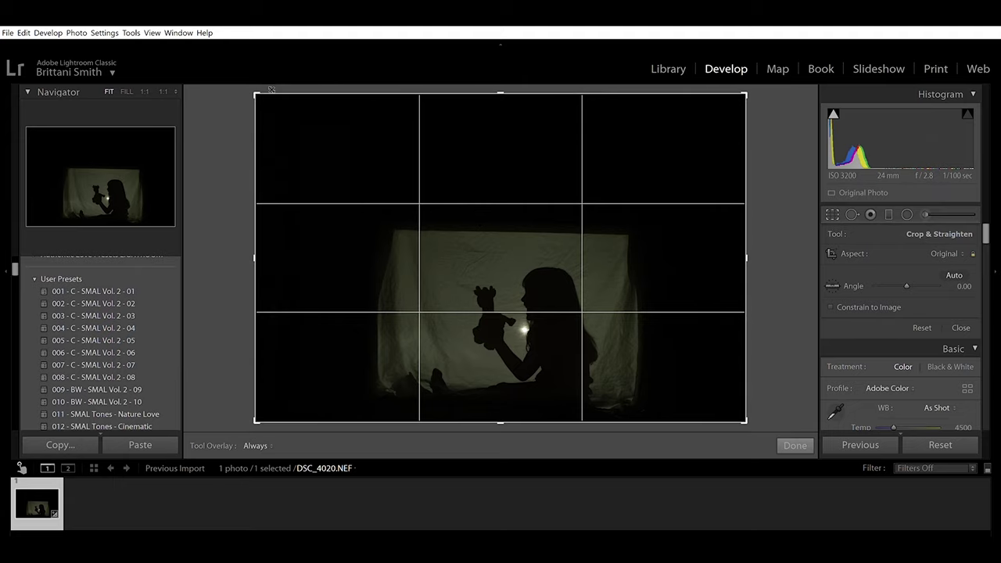
drag(267, 86, 270, 91)
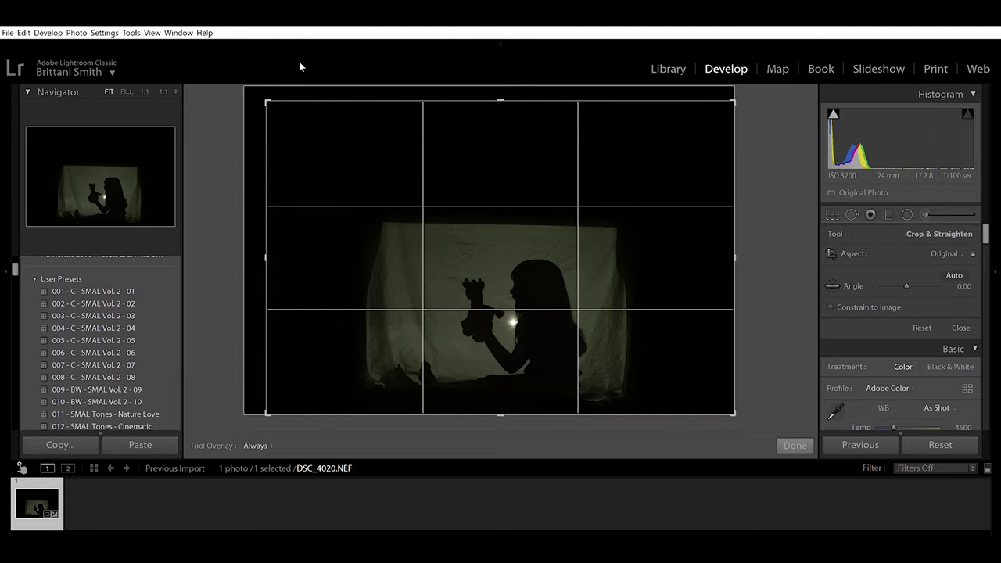
key(Return)
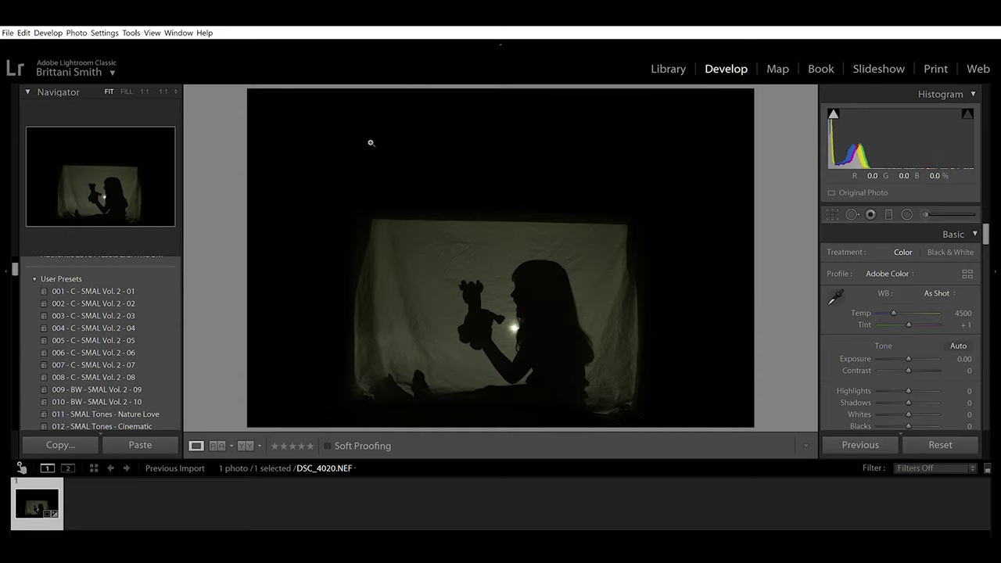
Step: Apply the preset 001 - C - SMAL Vol. 2 - 01 and correct it with exposure +3.20, temperature 5333 and tint +45
click(152, 289)
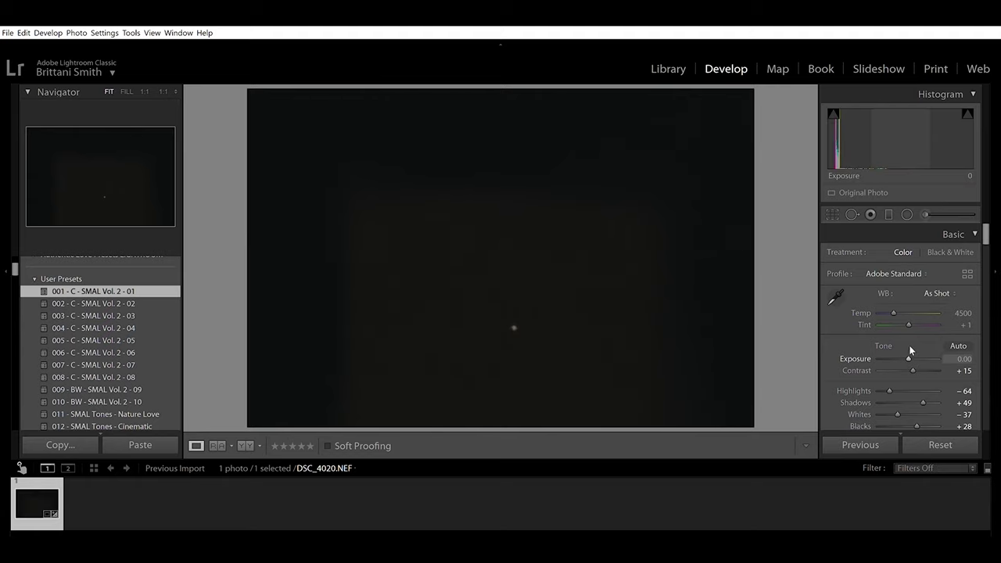
drag(908, 358, 927, 348)
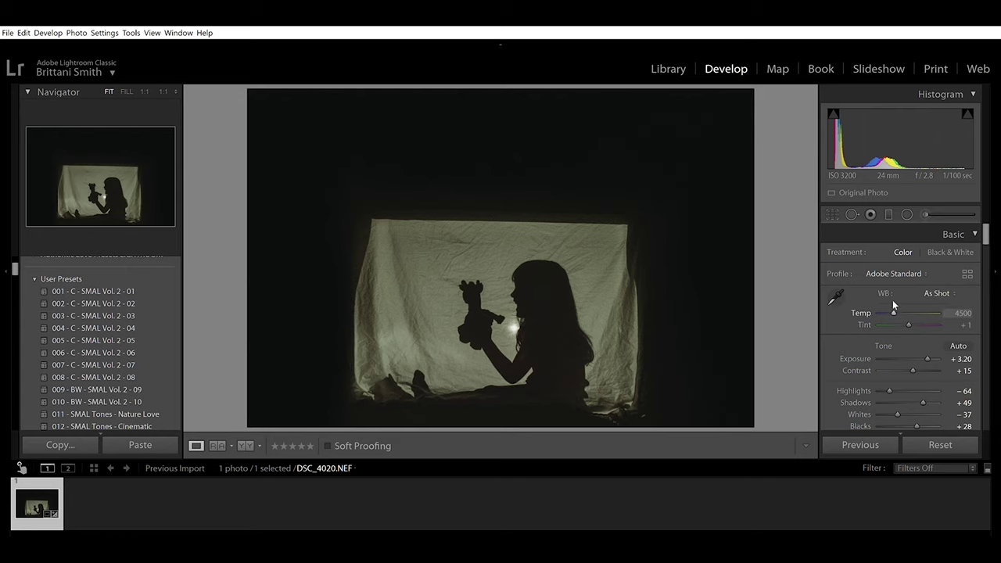
drag(893, 303, 898, 306)
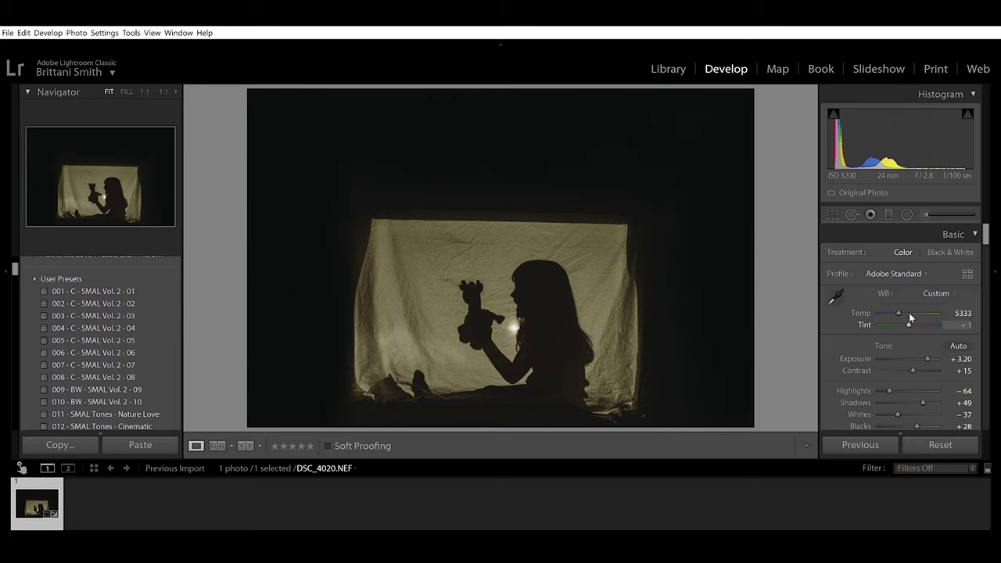
drag(910, 314, 917, 314)
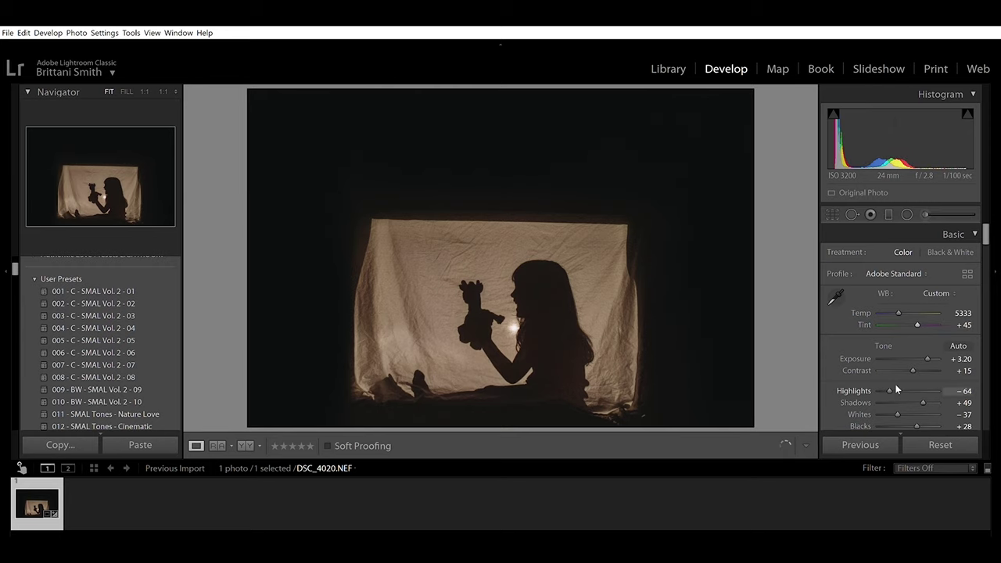
Step: Set the tone values to Highlights −39, Shadows +43, Whites +23 and Blacks −19
scroll(896, 389, down, 2)
drag(889, 327, 897, 320)
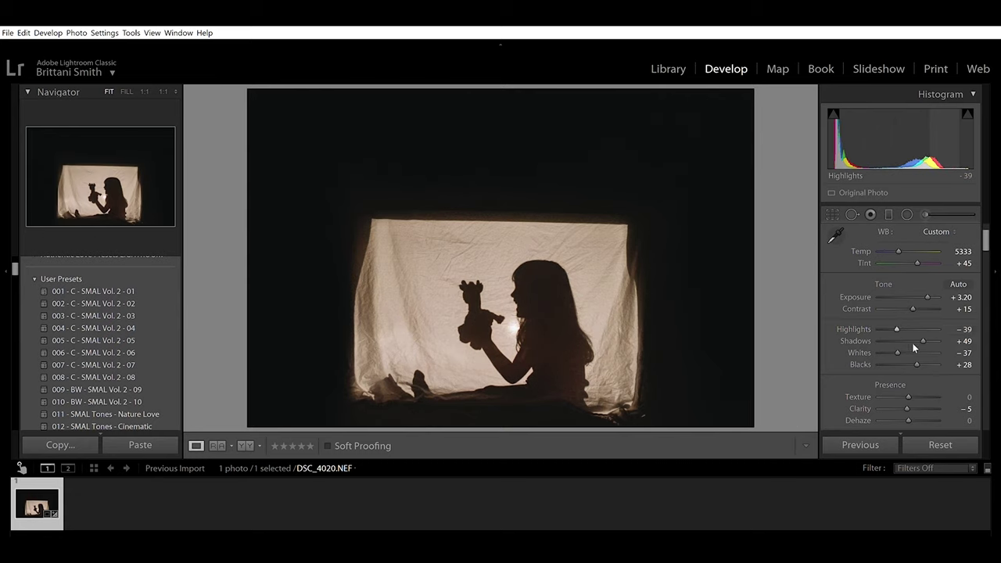
drag(922, 330, 920, 329)
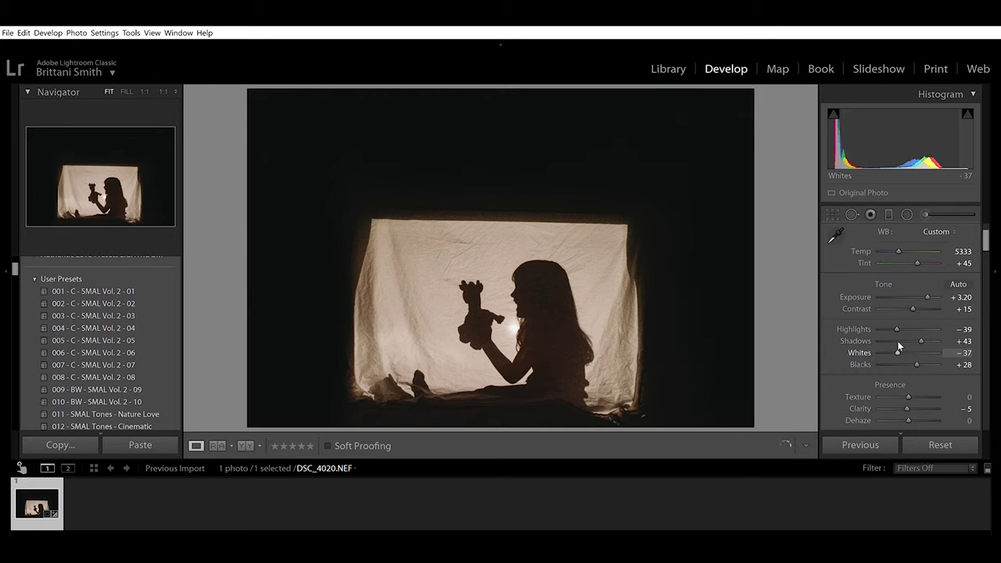
drag(910, 344, 915, 345)
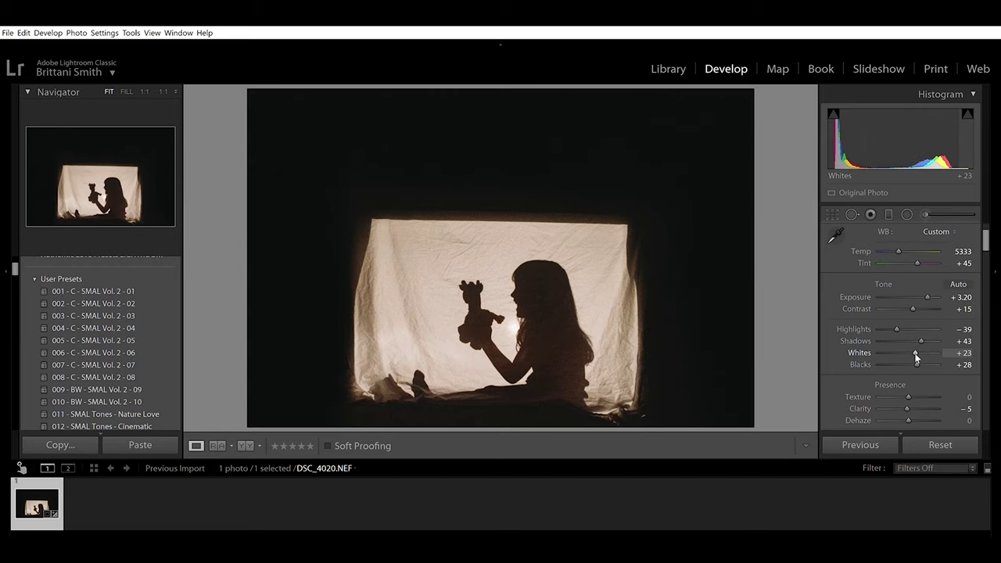
drag(917, 364, 908, 353)
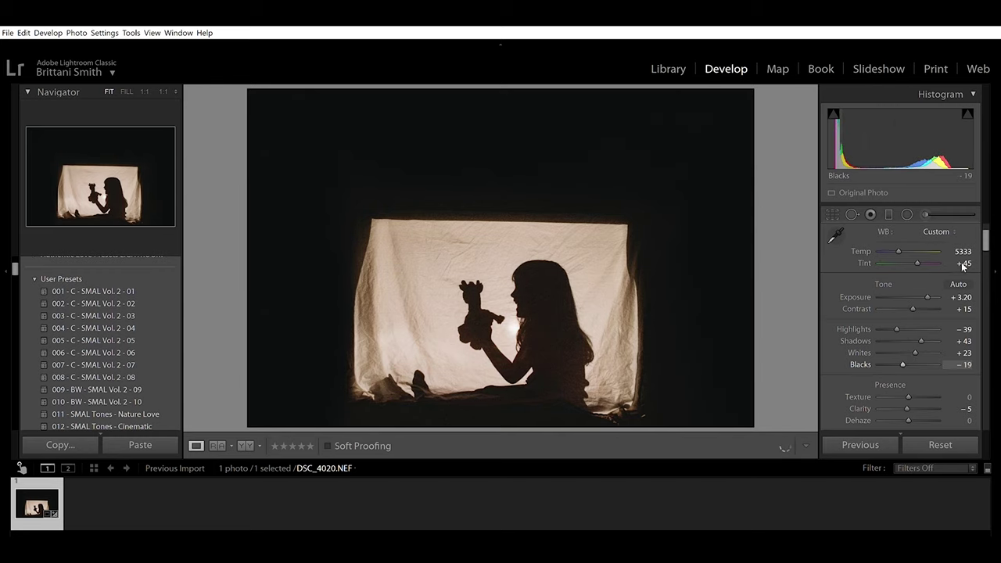
Step: Set Dehaze to +8 in the photo's presence adjustments
drag(984, 238, 984, 247)
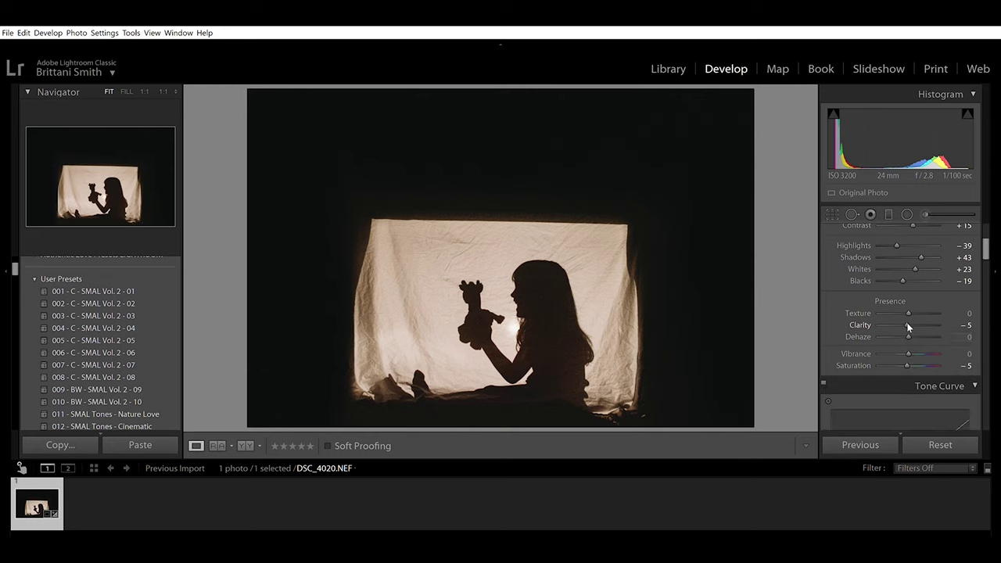
drag(908, 335, 909, 329)
Step: Raise the luminance noise reduction to about 50 and reset the grain amount to its default
drag(985, 241, 987, 335)
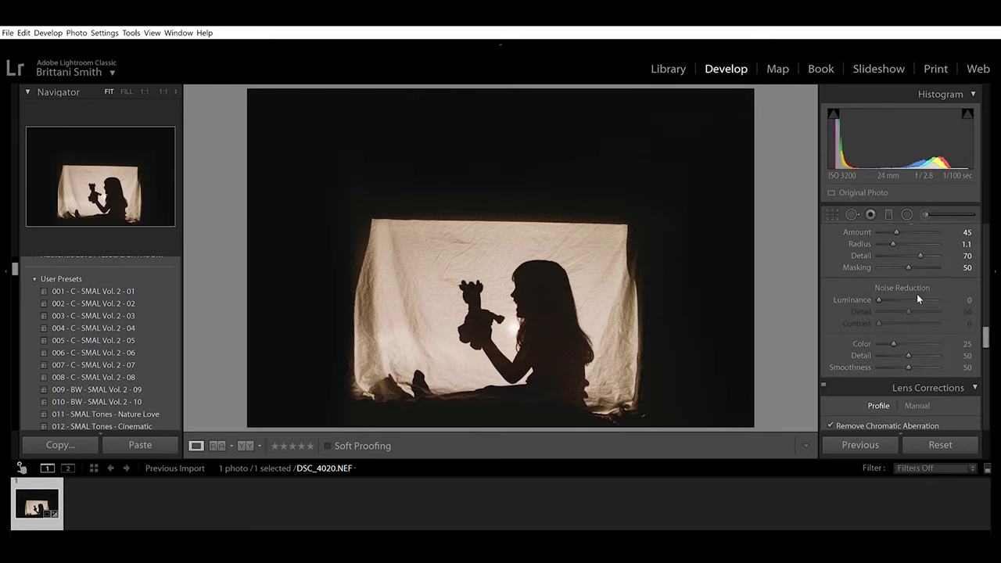
click(908, 290)
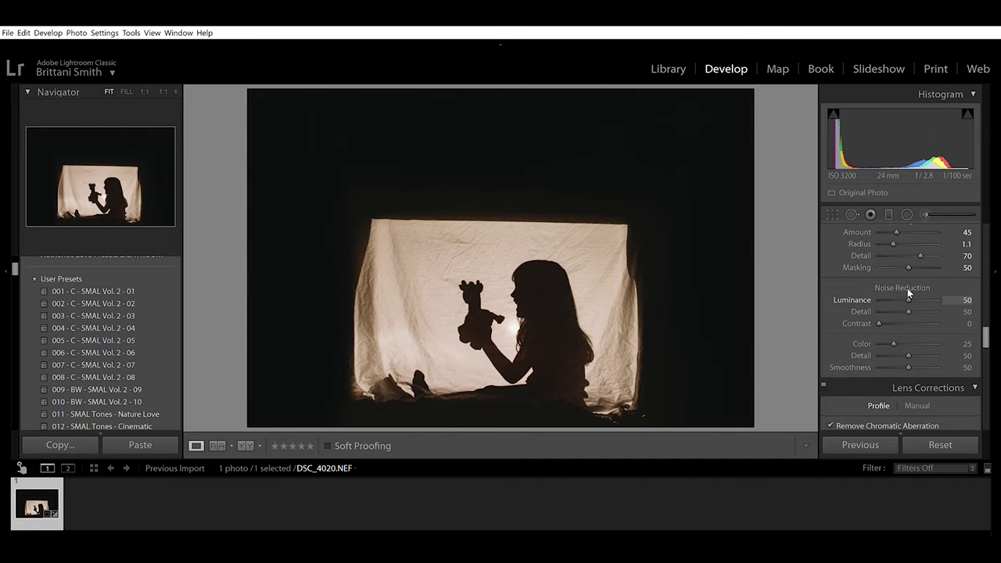
drag(908, 300, 910, 300)
drag(987, 334, 988, 396)
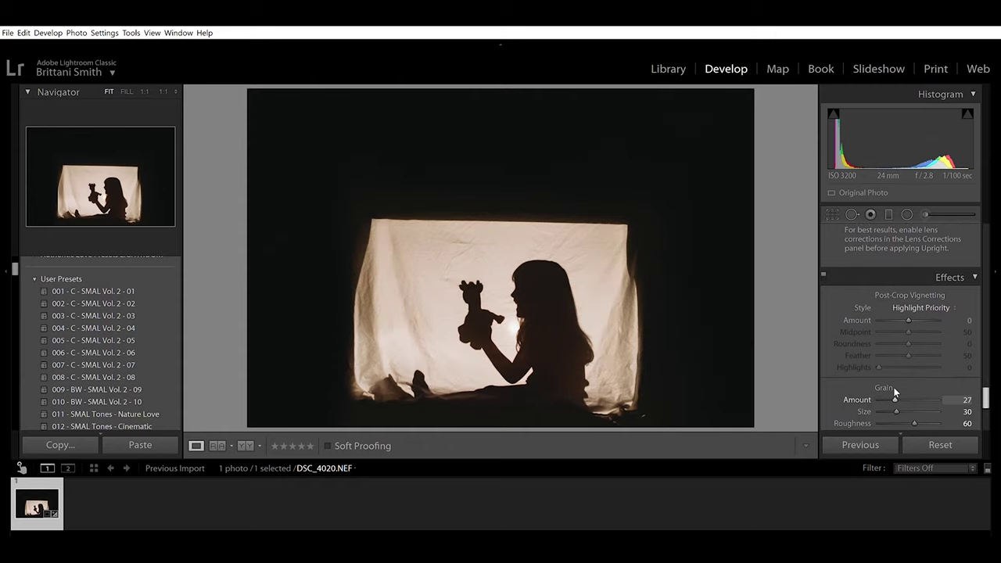
double_click(858, 385)
Step: Refine the tone with Shadows +34, Whites +25 and Blacks −28
drag(987, 395, 987, 231)
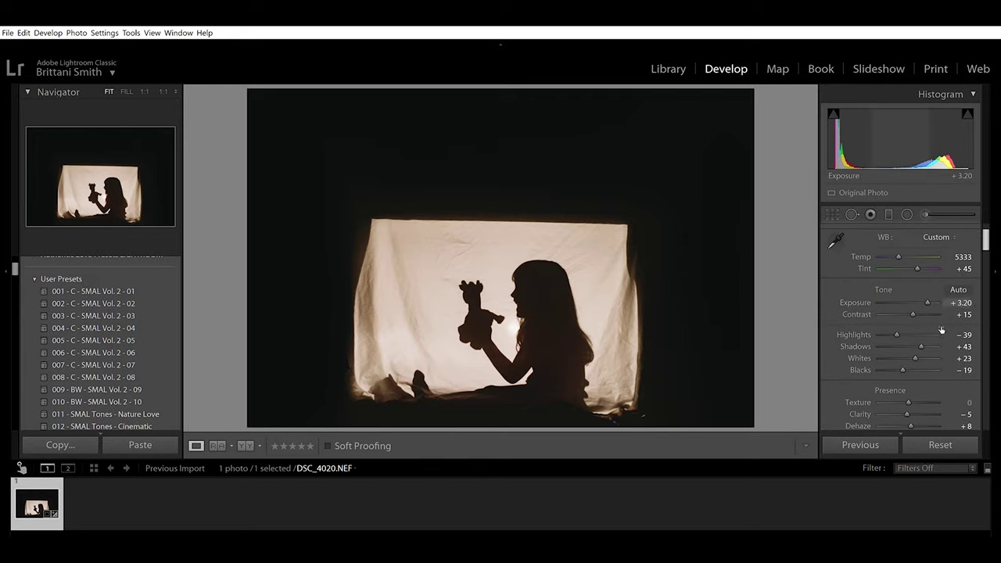
drag(903, 369, 916, 346)
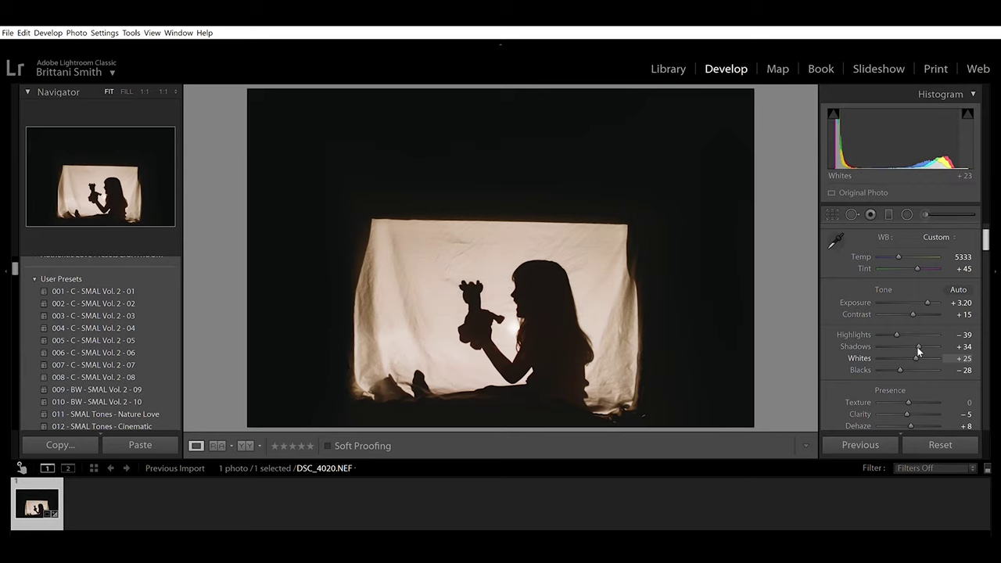
scroll(919, 347, up, 3)
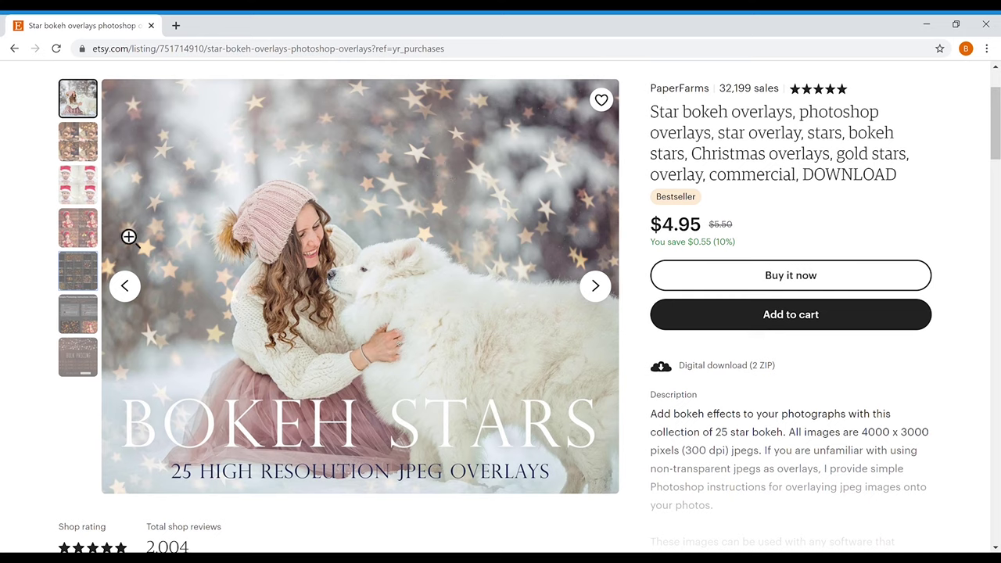
Step: Switch to the browser and view the dark collage preview in the Etsy star bokeh overlays listing
click(88, 280)
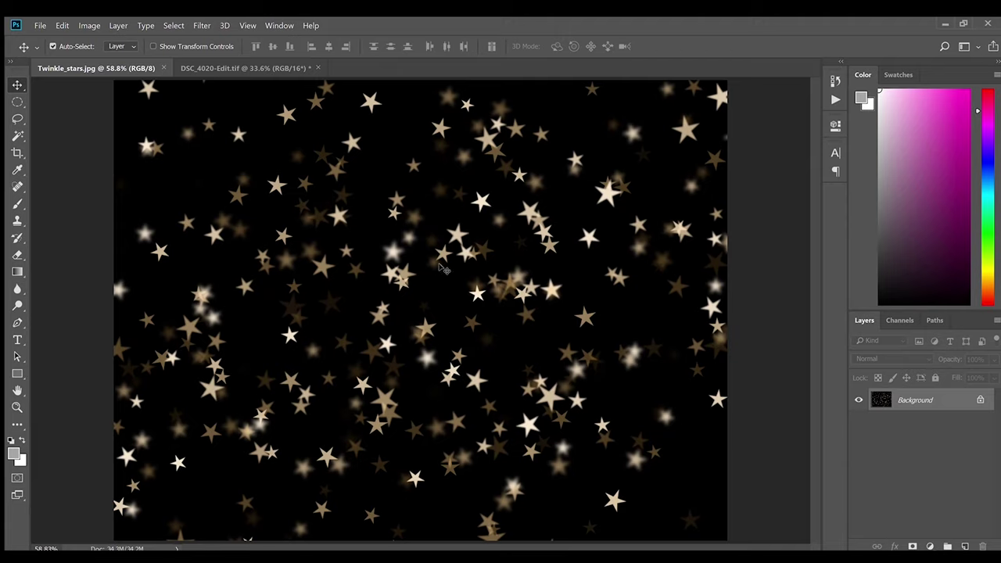
Step: In Photoshop, copy the whole Twinkle_stars.jpg image into DSC_4020-Edit.tif as a new layer above the photo
click(280, 68)
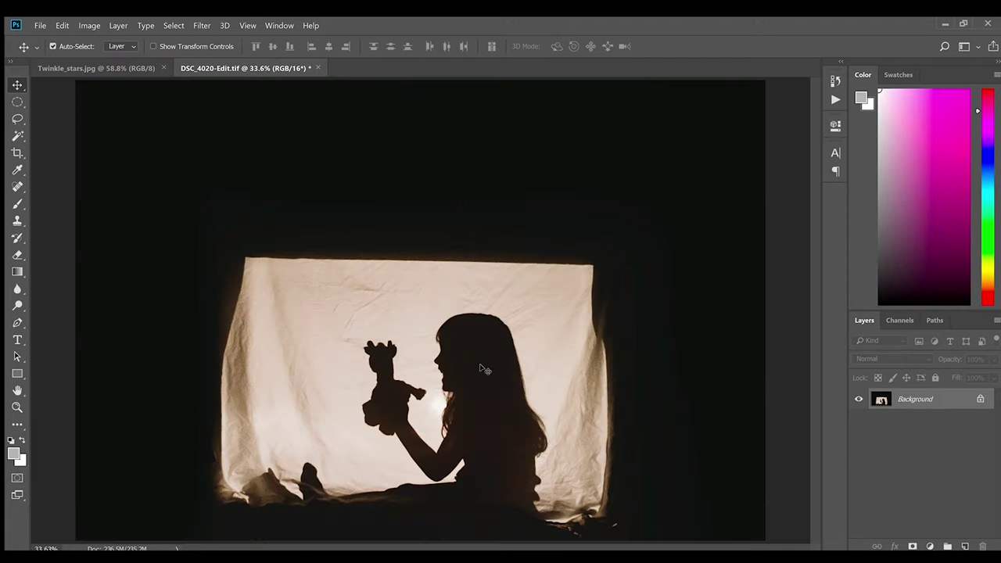
drag(430, 280, 354, 301)
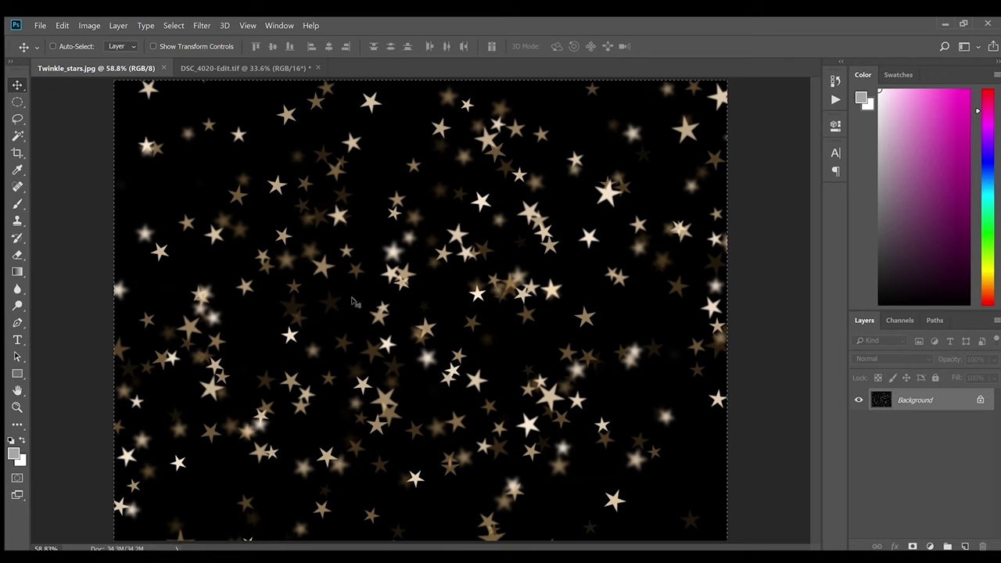
click(261, 69)
drag(262, 70, 401, 278)
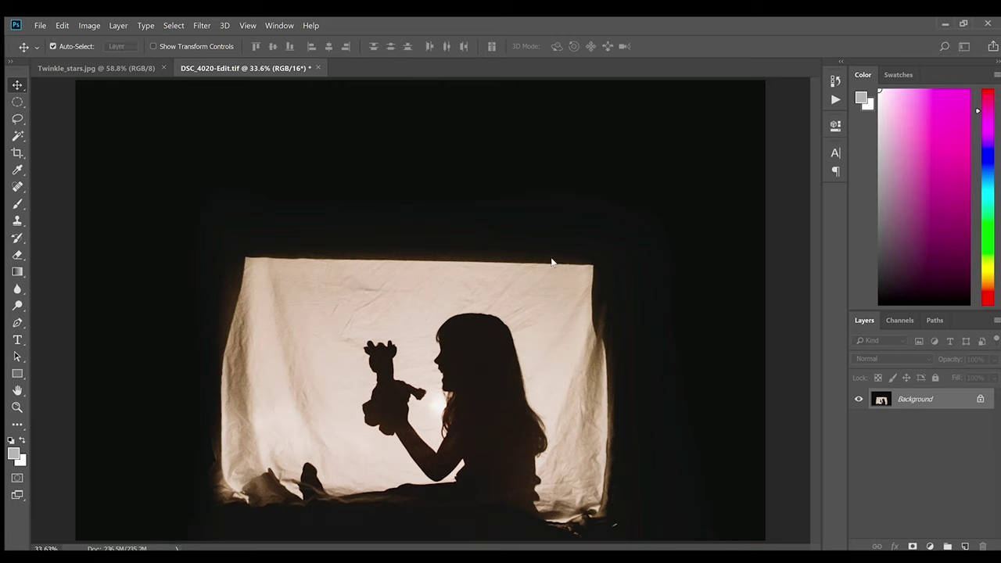
drag(553, 261, 552, 262)
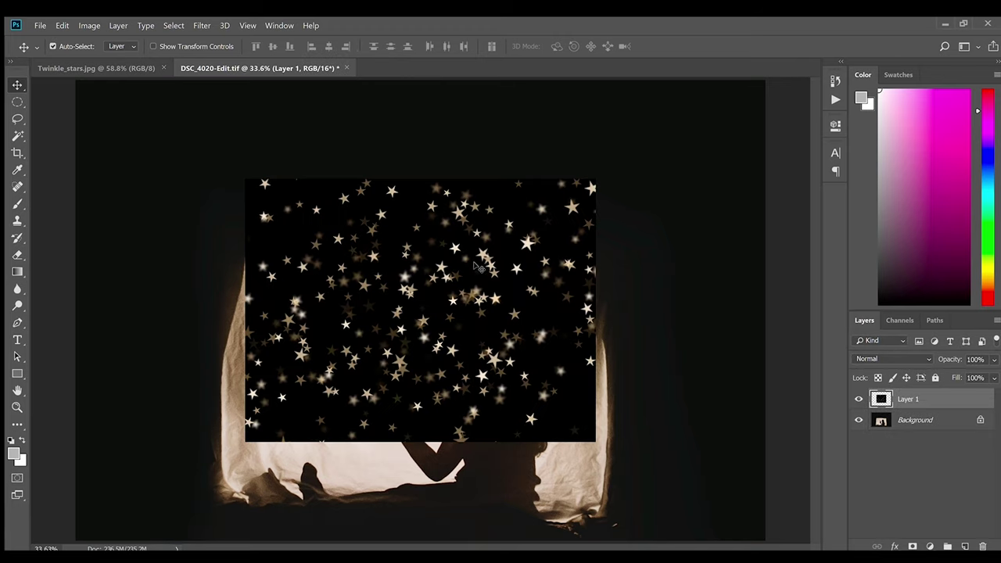
Step: Move the star layer to the canvas's upper-left corner and stretch it to 204.35% width and 178.20% height to cover the photo
key(ctrl+t)
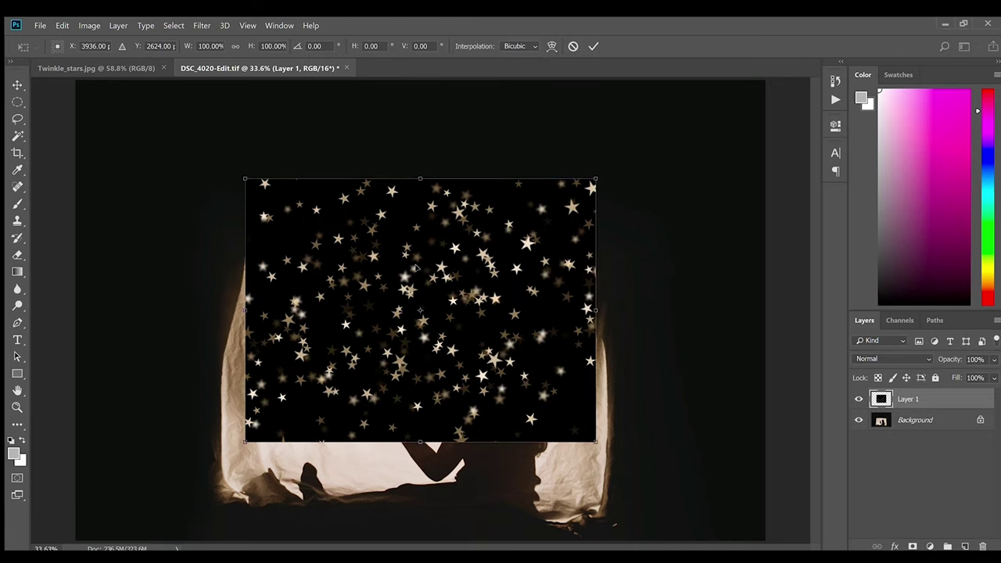
drag(378, 250, 208, 152)
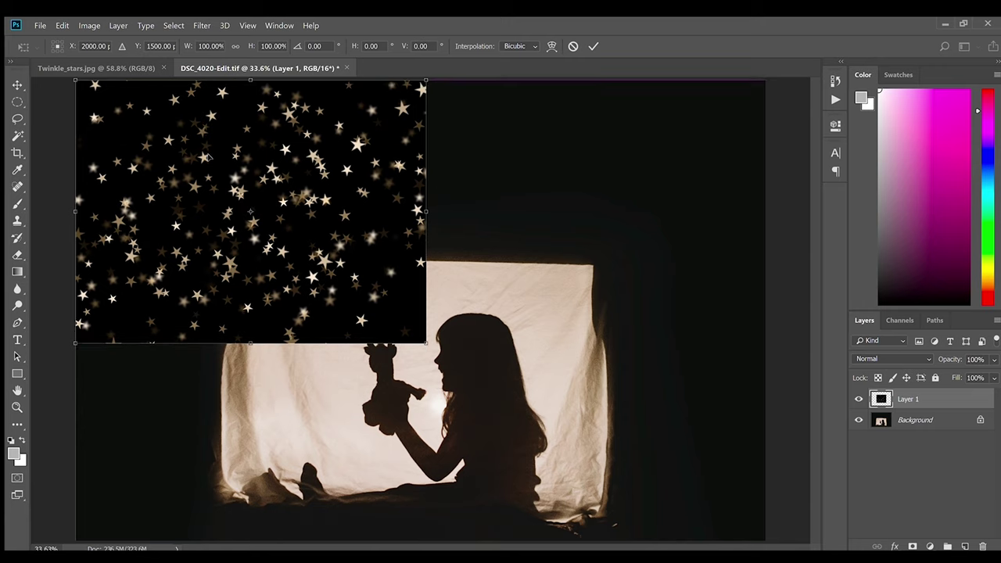
drag(426, 344, 790, 550)
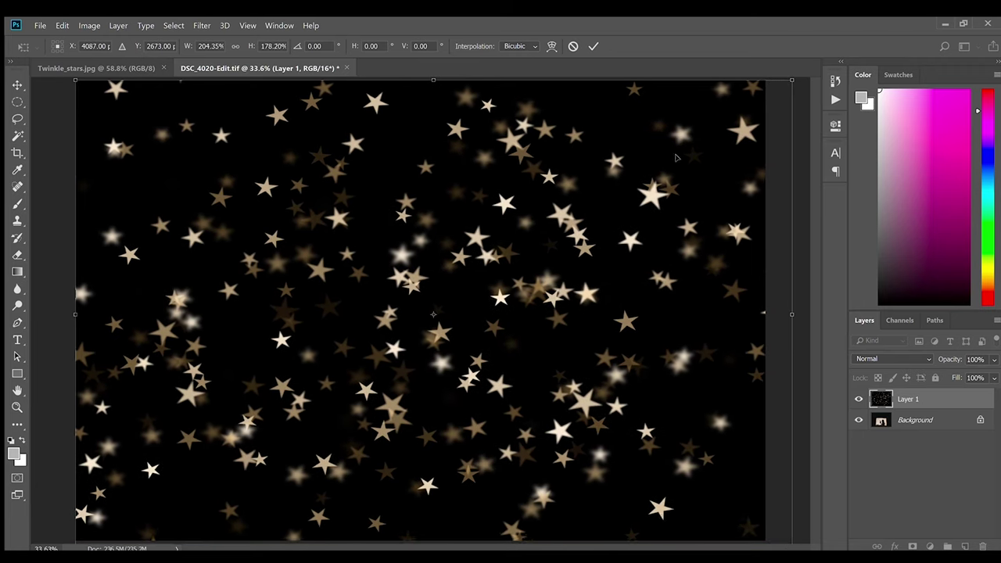
click(594, 46)
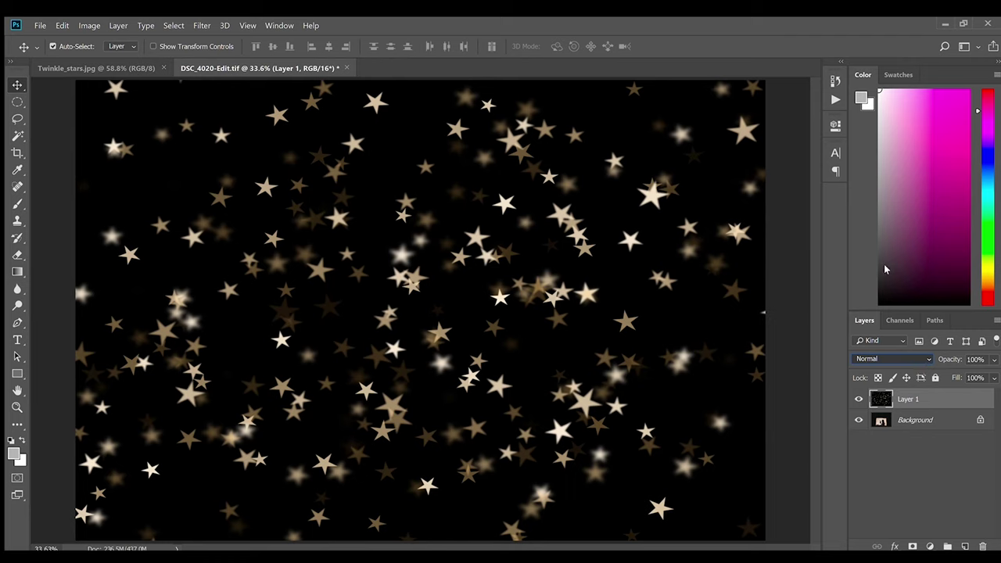
Step: Set the star layer's blend mode to Lighten and its opacity to 88%
click(853, 125)
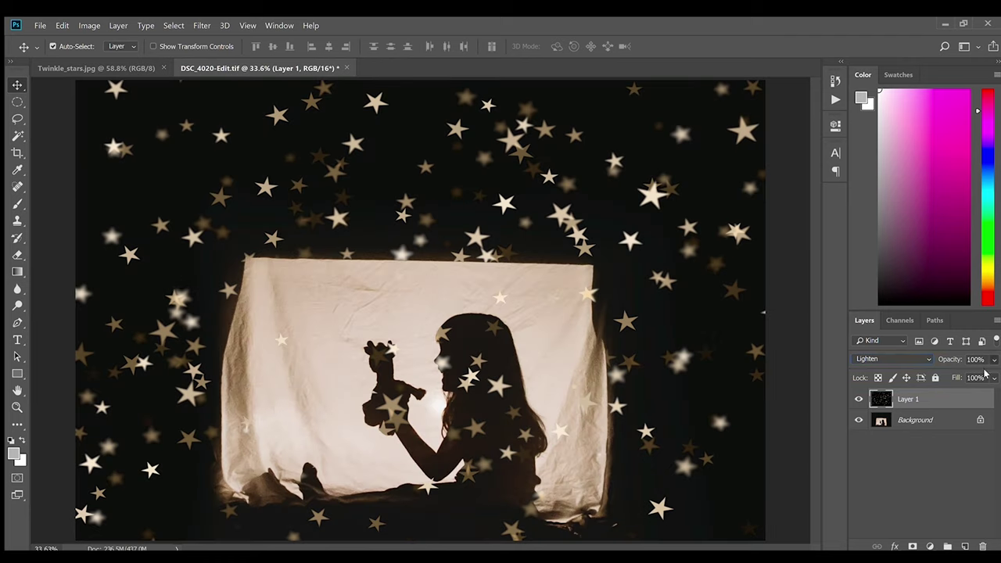
scroll(984, 374, down, 12)
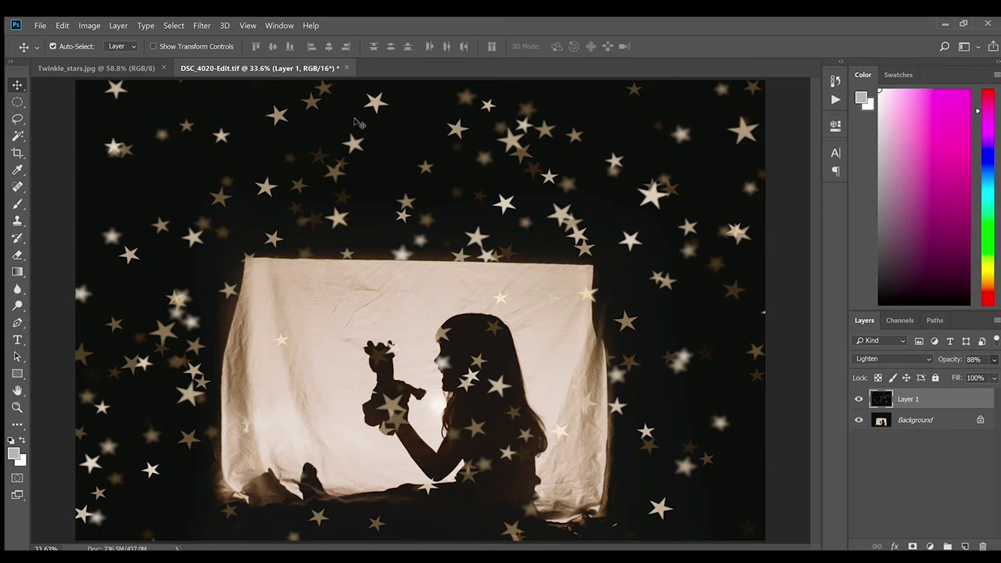
Step: Erase the stars over the lit sheet, girl and toy with a soft 500 px eraser, and save the file
click(18, 255)
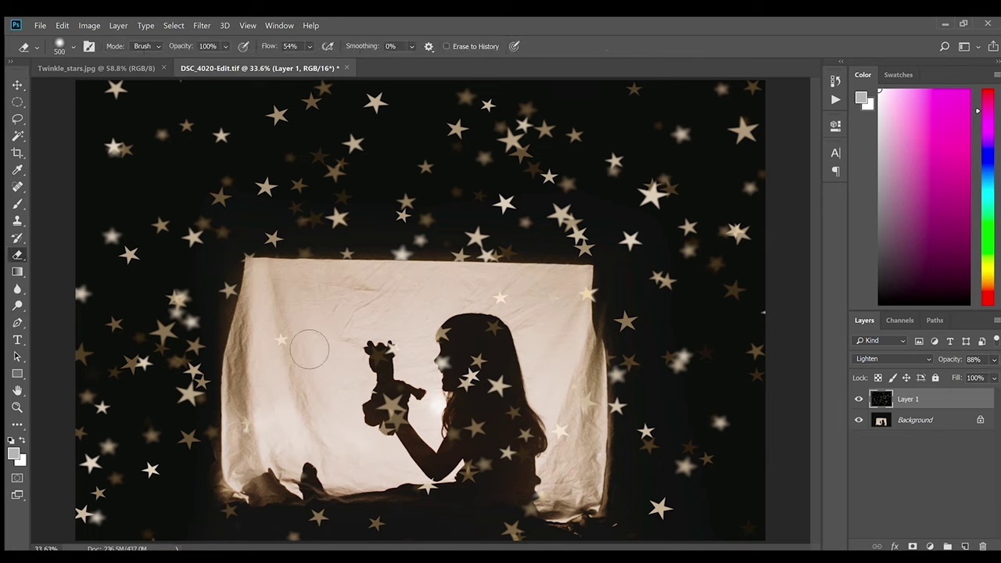
mouse_move(312, 350)
mouse_down()
mouse_move(282, 434)
mouse_move(264, 429)
mouse_up()
mouse_move(423, 481)
mouse_down()
mouse_move(531, 505)
mouse_move(574, 468)
mouse_move(582, 400)
mouse_move(424, 414)
mouse_move(372, 327)
mouse_up()
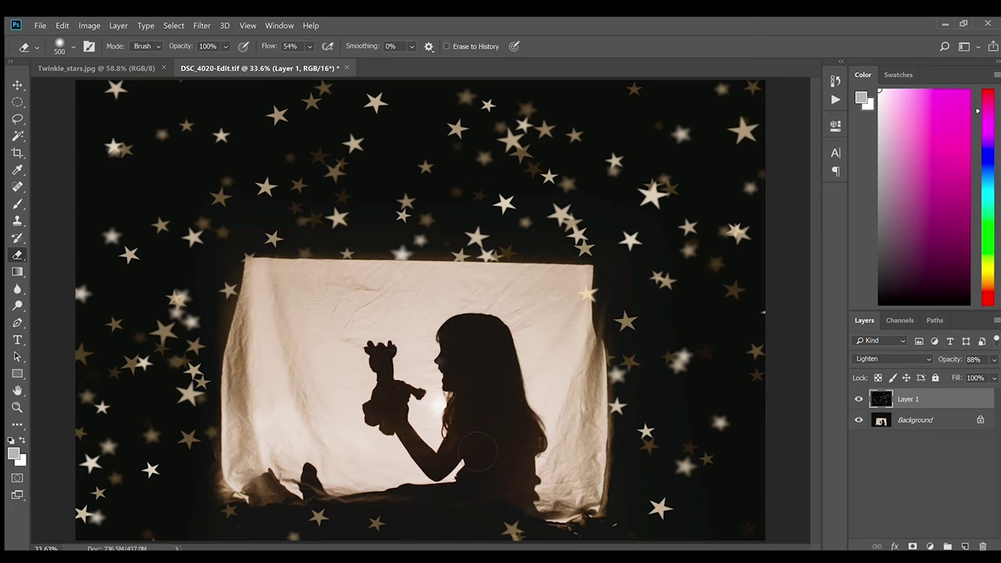
mouse_move(472, 306)
mouse_down()
mouse_move(472, 280)
mouse_move(436, 310)
mouse_move(414, 273)
mouse_move(418, 313)
mouse_move(325, 285)
mouse_move(409, 313)
mouse_move(274, 291)
mouse_move(276, 370)
mouse_move(240, 453)
mouse_move(241, 441)
mouse_move(352, 482)
mouse_up()
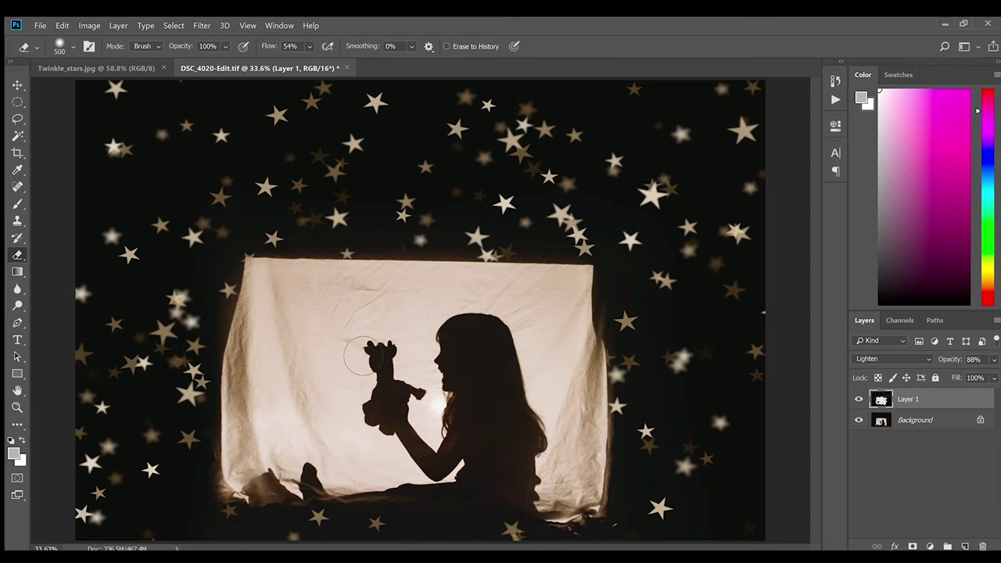
key(ctrl+s)
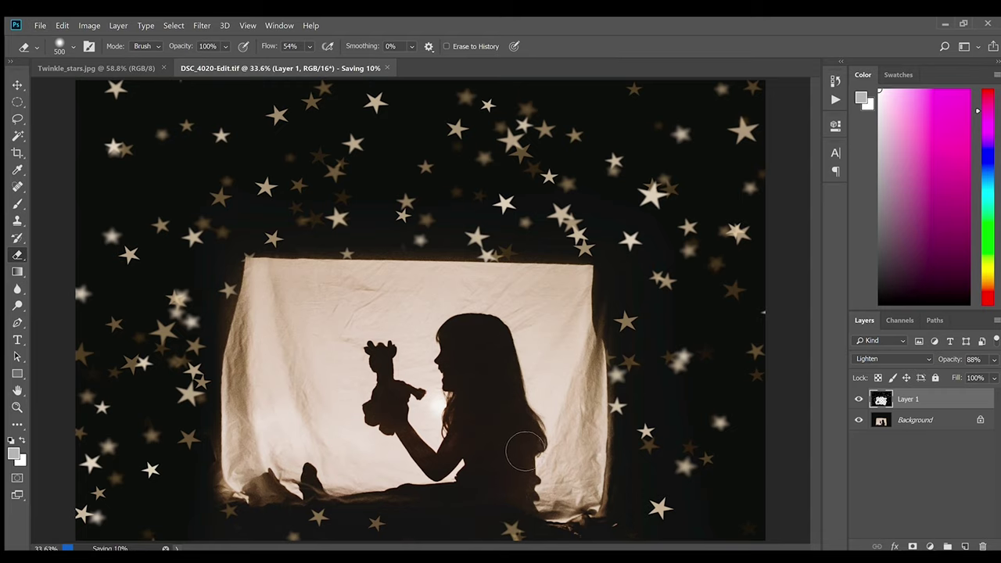